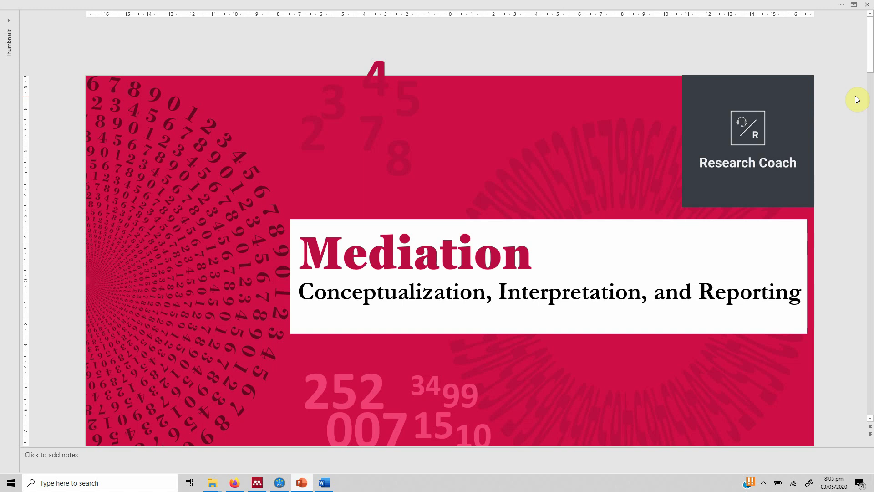
Advance from the Mediation title slide to slide 2, 'What is Mediating Variable?'
drag(871, 62, 871, 70)
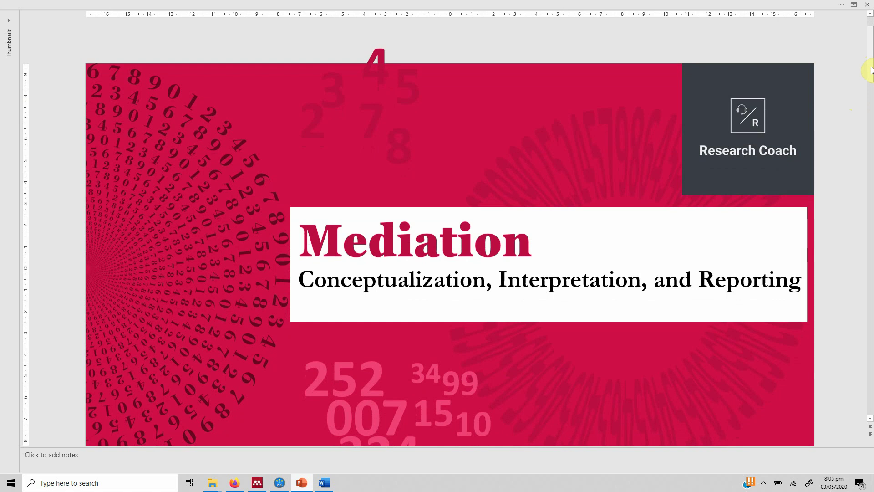
drag(870, 71, 871, 76)
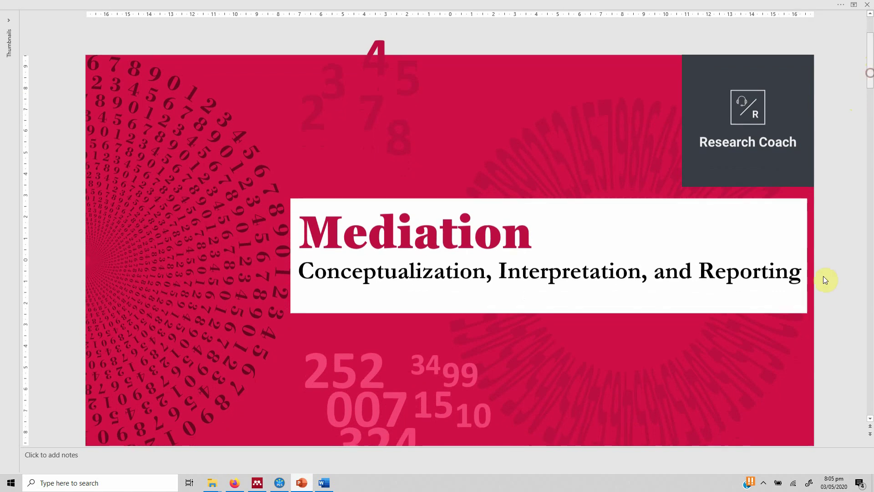
click(870, 418)
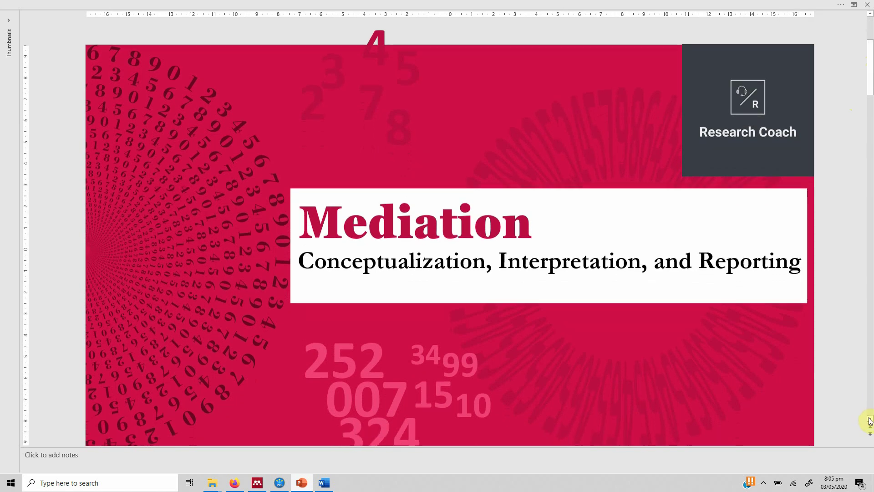
click(870, 420)
click(870, 420)
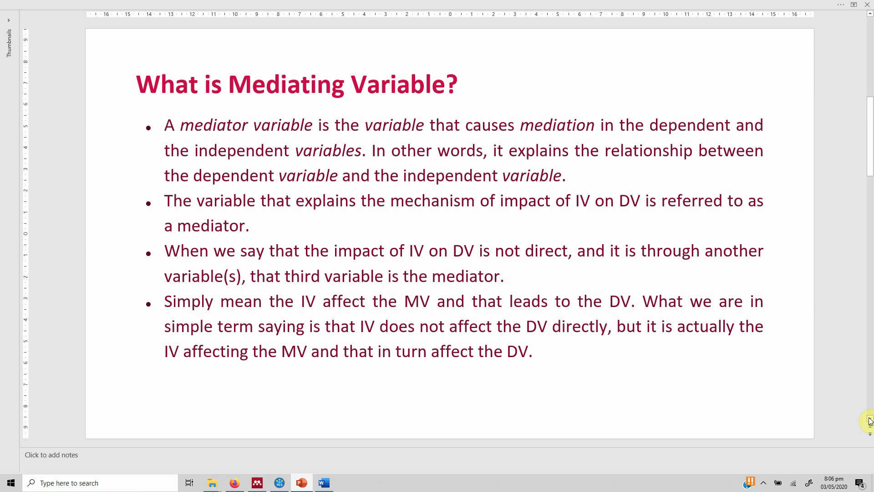
Advance to slide 3, 'What is Mediation?', with its definition and four conditions
click(870, 421)
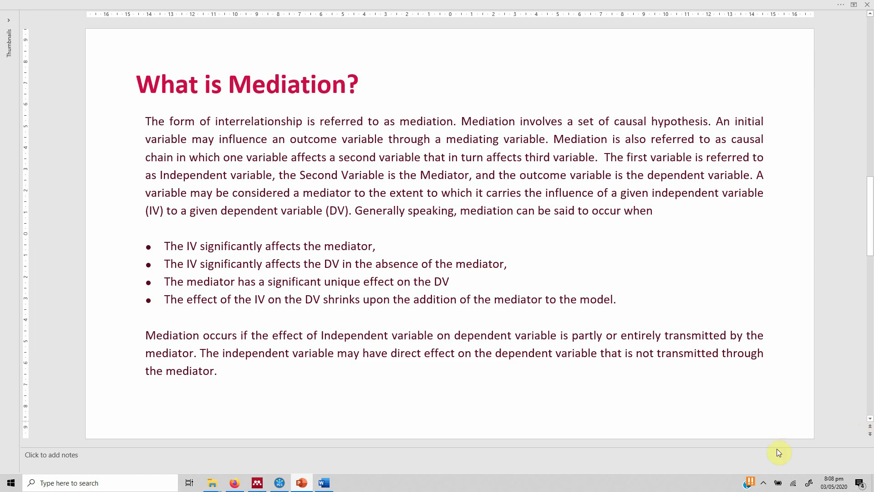
Point to the last bullet, then move on to the direct-path and mediation diagrams slide
click(212, 300)
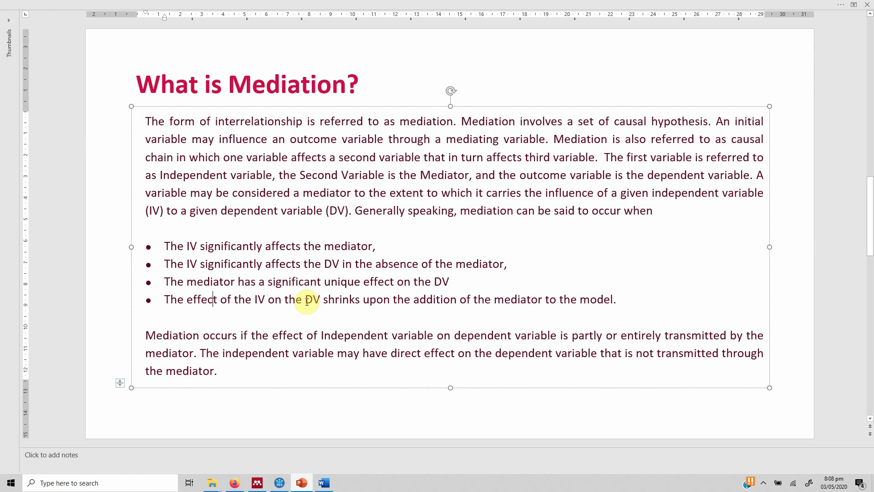
click(105, 407)
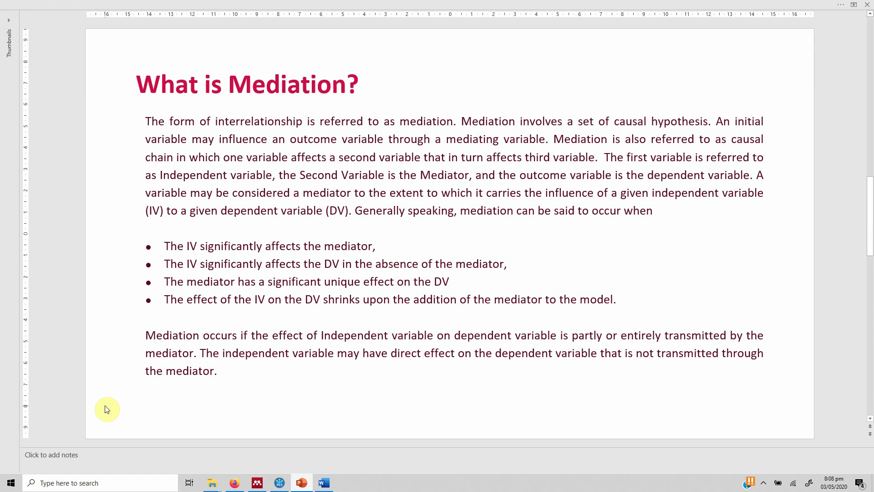
scroll(106, 409, down, 1)
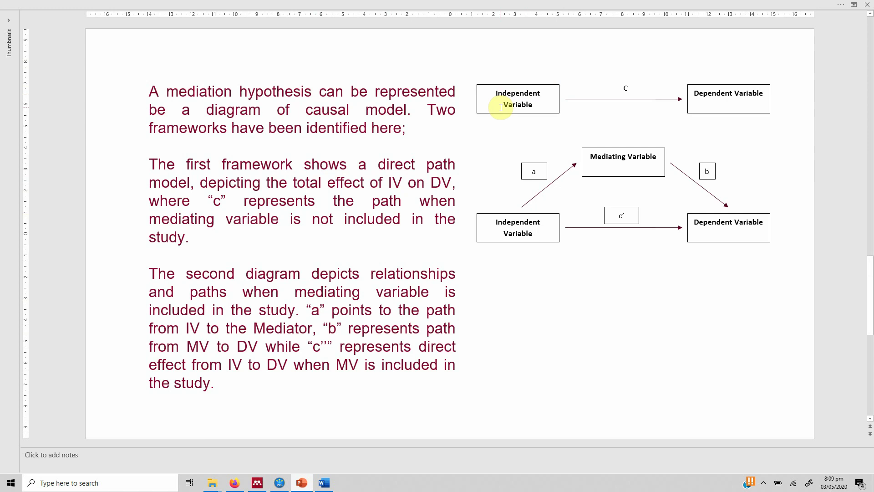
click(531, 114)
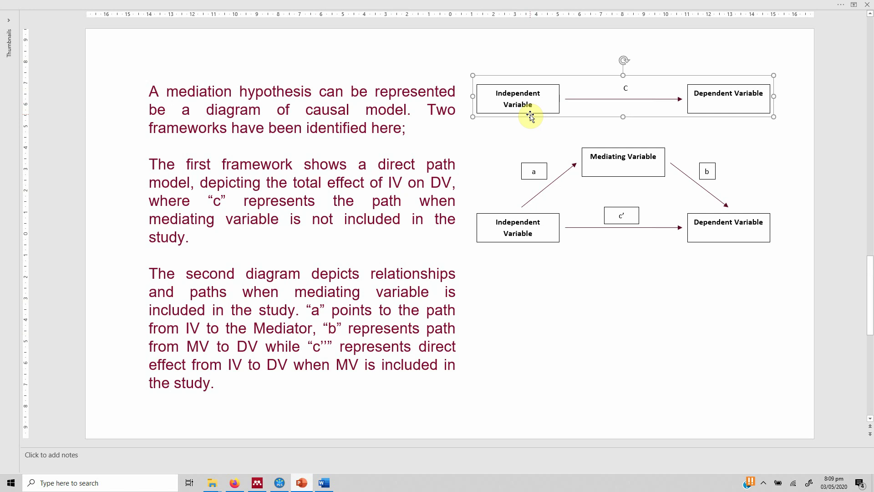
click(359, 91)
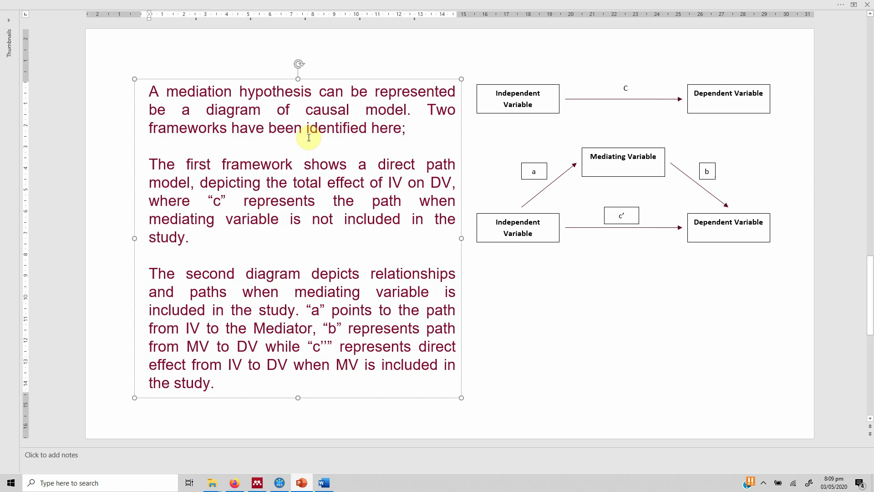
click(549, 85)
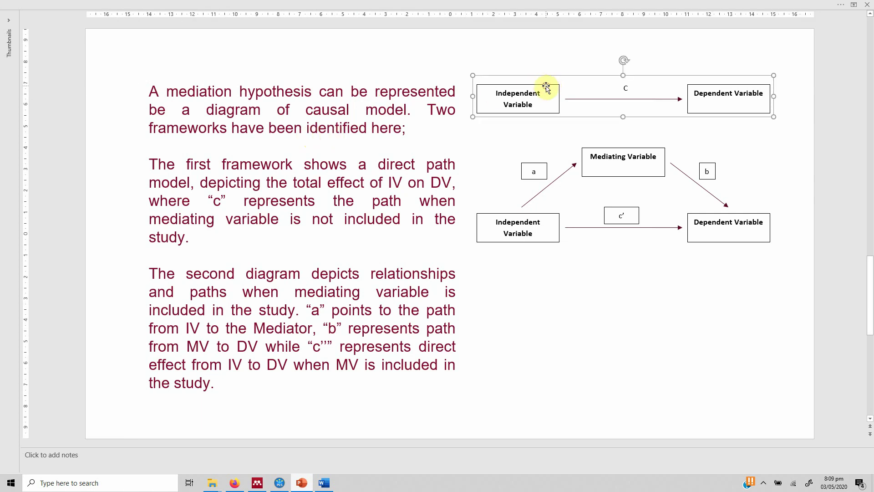
click(521, 214)
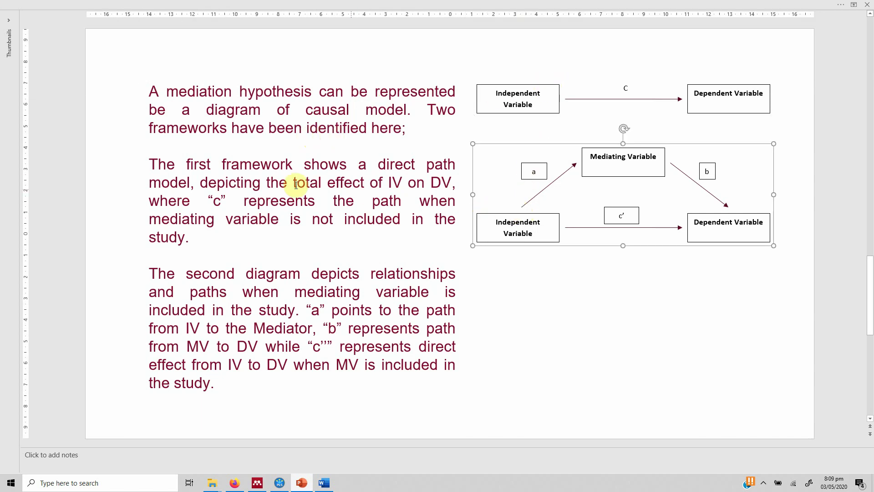
click(192, 170)
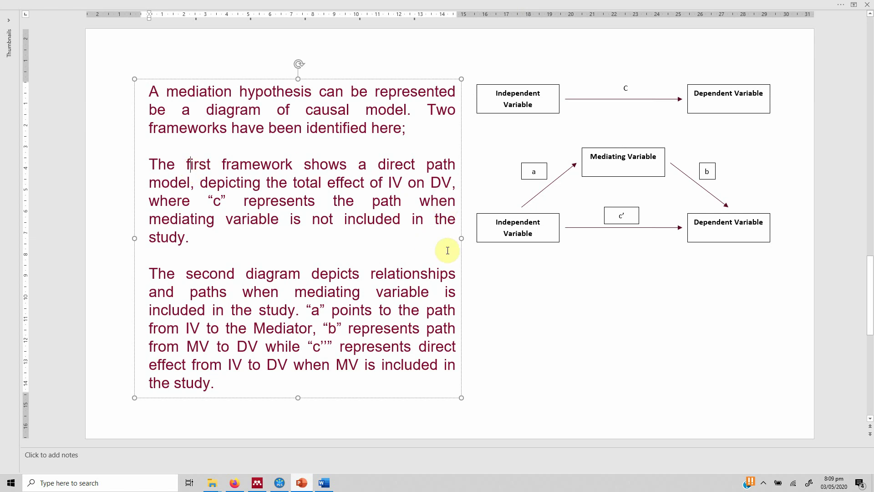
click(489, 242)
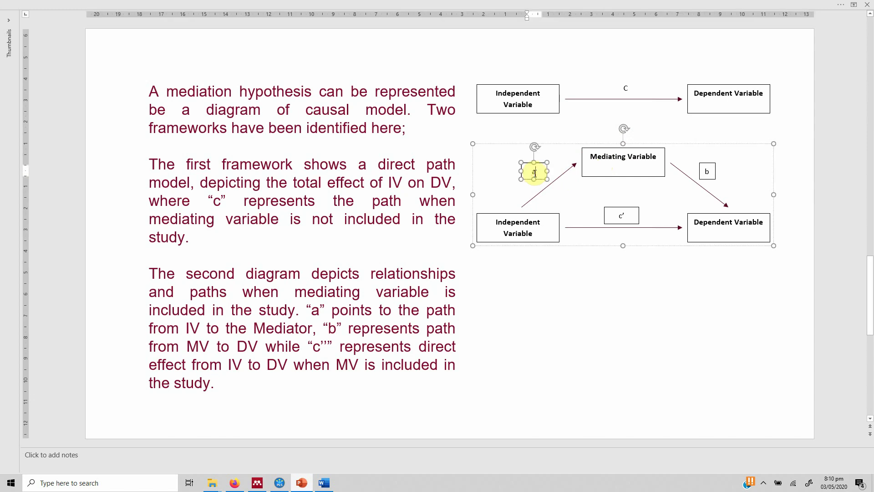
click(529, 177)
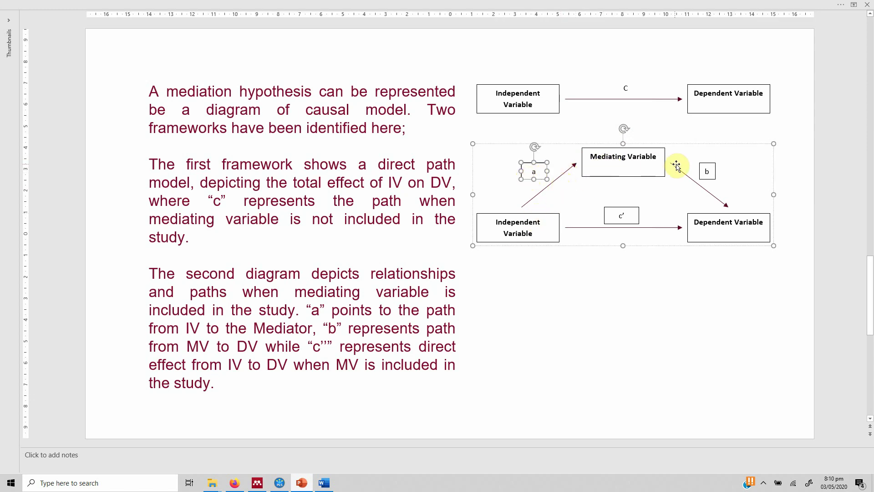
click(700, 170)
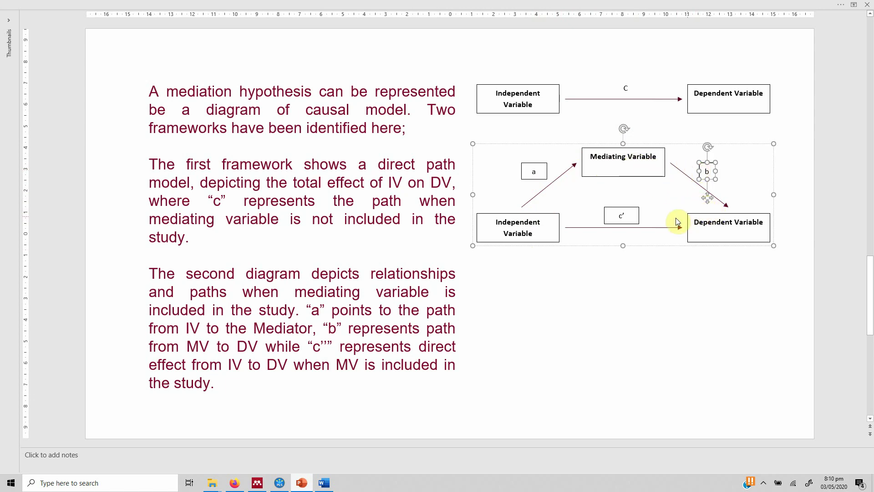
click(638, 217)
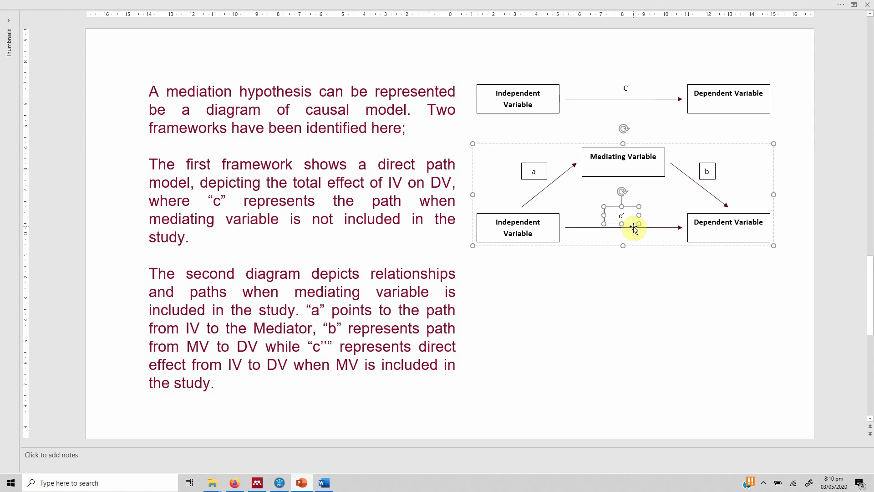
click(532, 114)
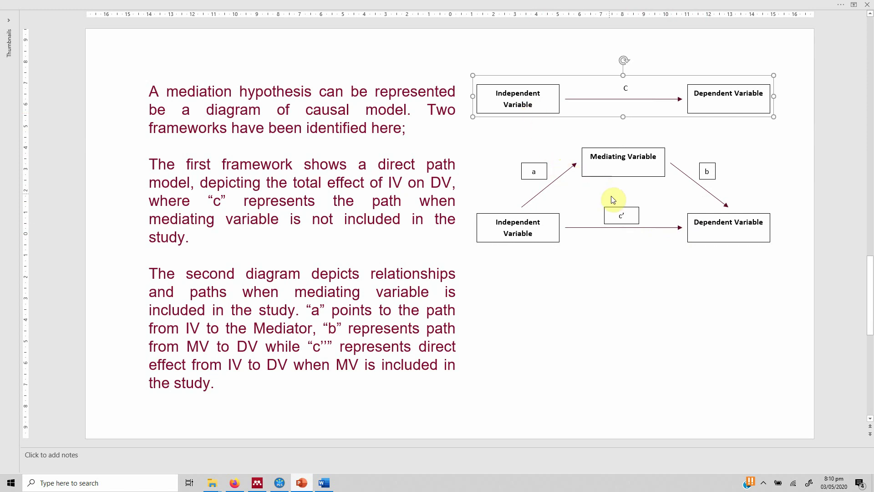
click(611, 210)
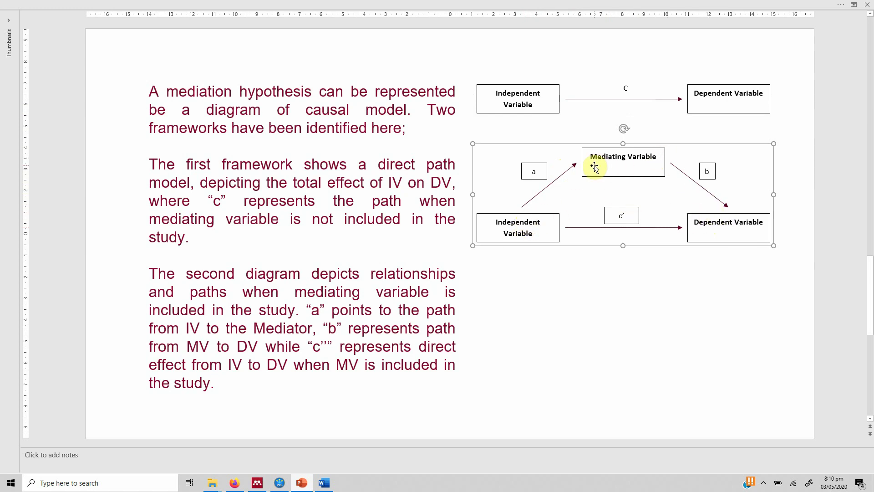
Finish the explanatory text and move to the total, indirect and direct effects definitions slide
click(241, 387)
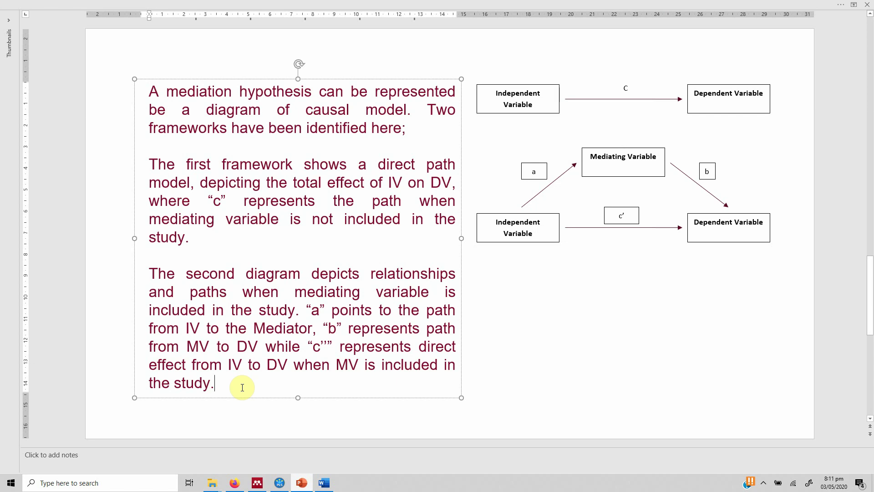
click(534, 385)
scroll(534, 385, down, 1)
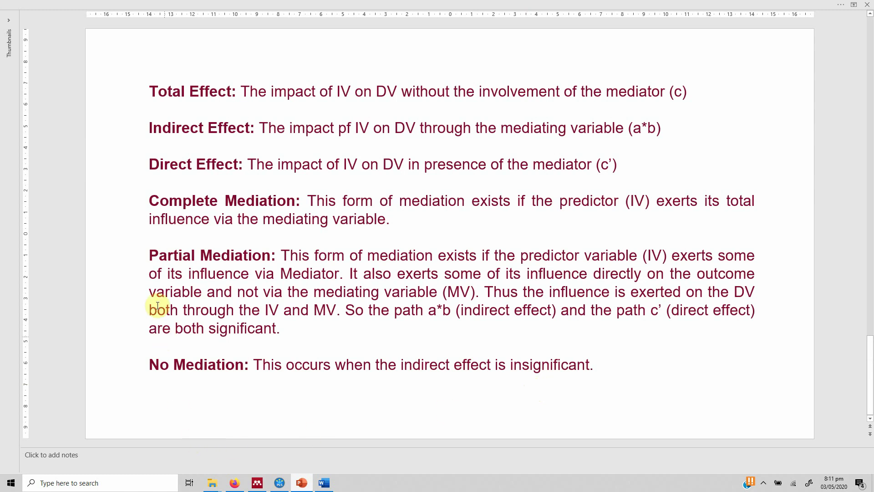
click(150, 256)
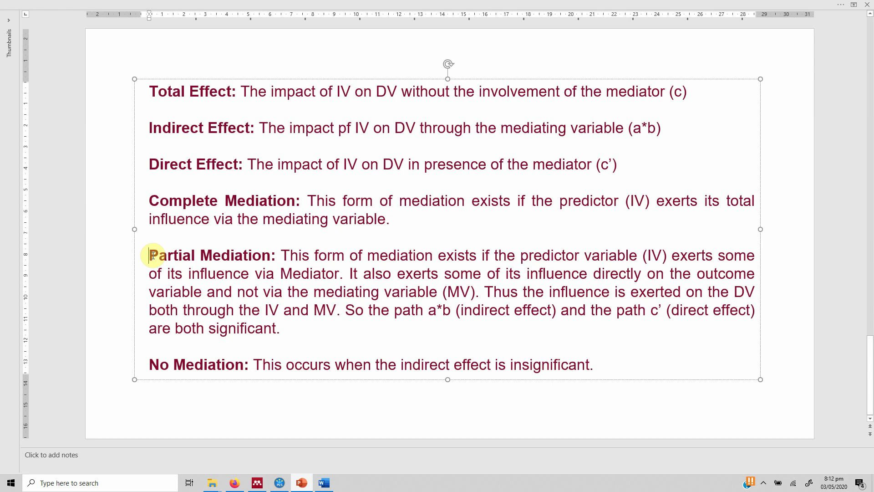
Point out the Complete and No Mediation definitions, then bring up the SmartPLS path model
click(152, 201)
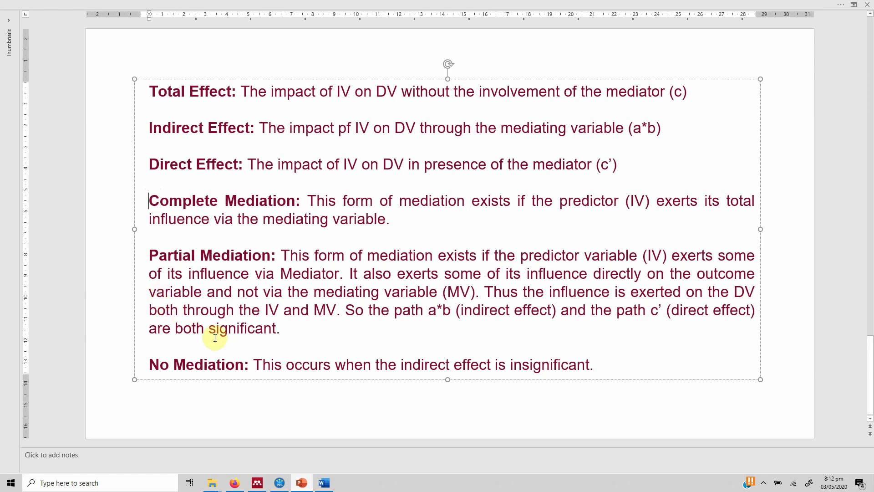
click(243, 365)
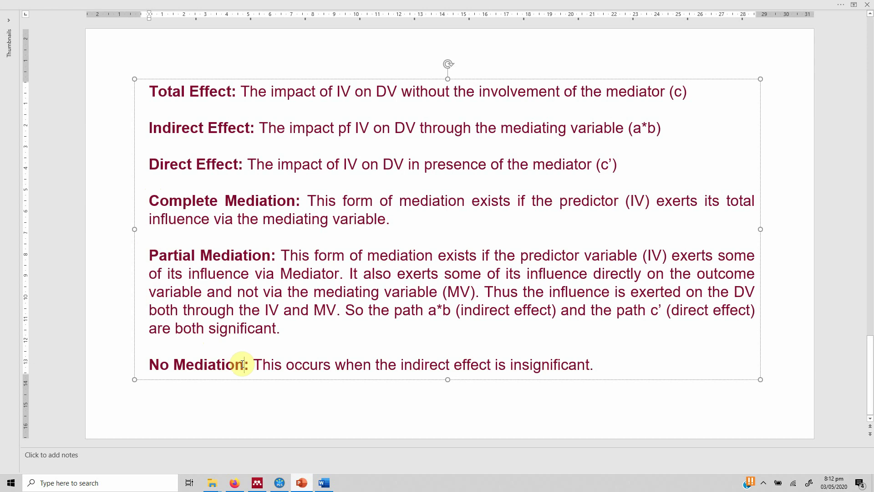
click(280, 484)
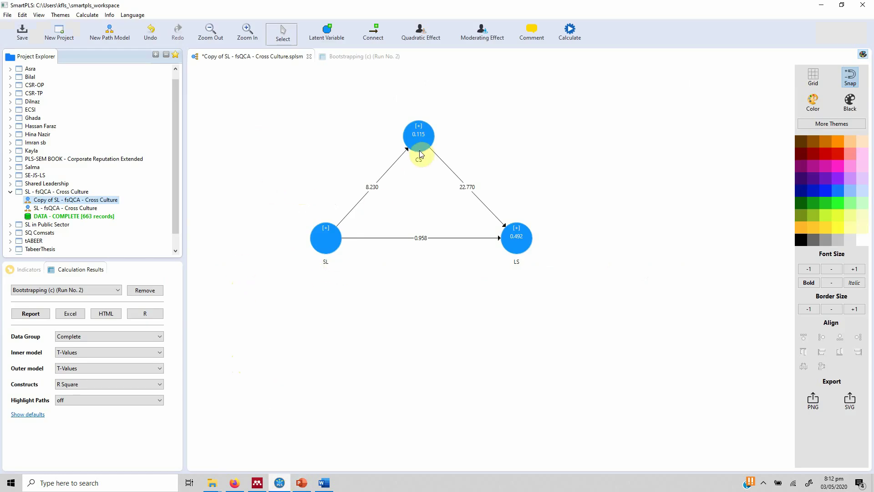
Highlight the SL, CS, LS constructs and their three paths, then view Bootstrapping (Run No. 2) path coefficients
mouse_move(421, 163)
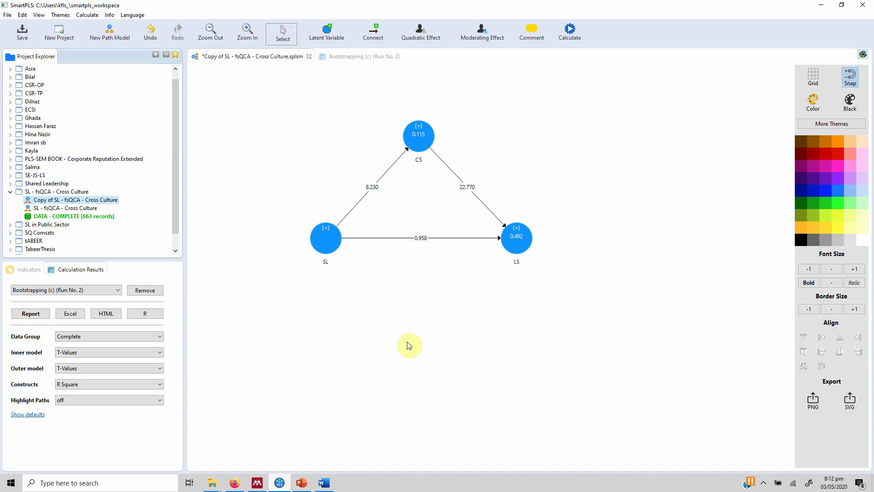
click(419, 147)
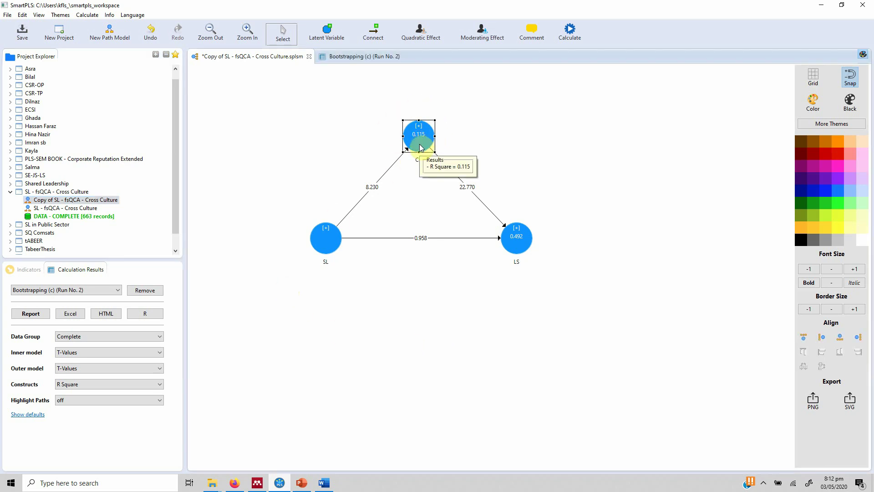
click(322, 248)
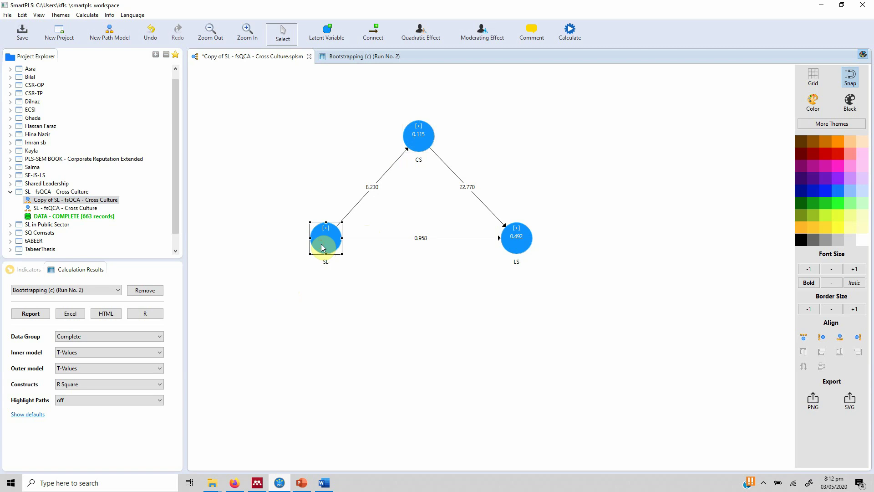
click(524, 248)
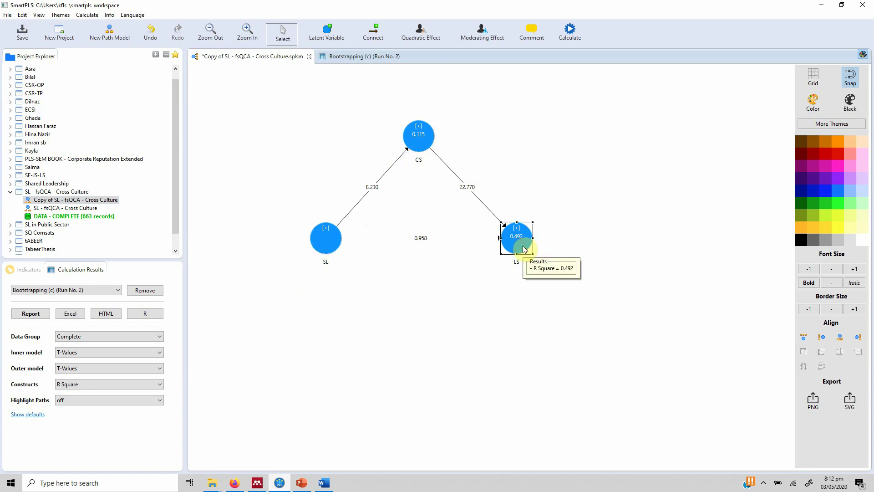
click(355, 211)
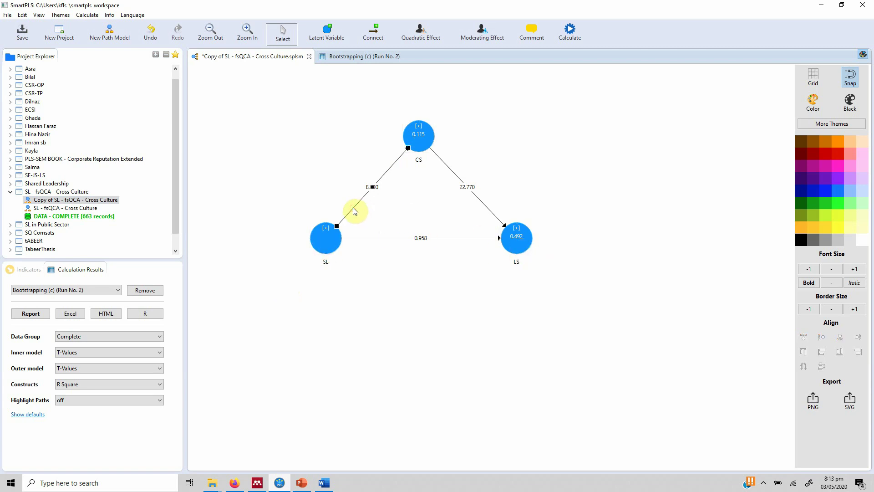
click(482, 203)
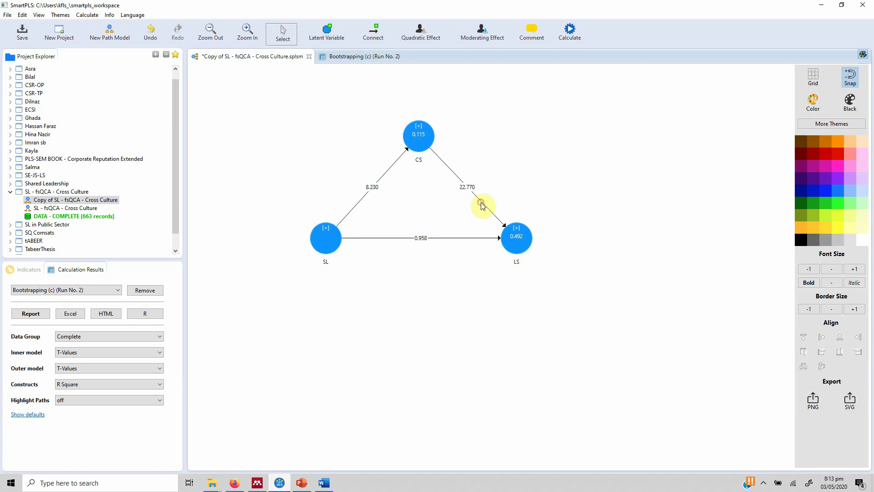
click(437, 237)
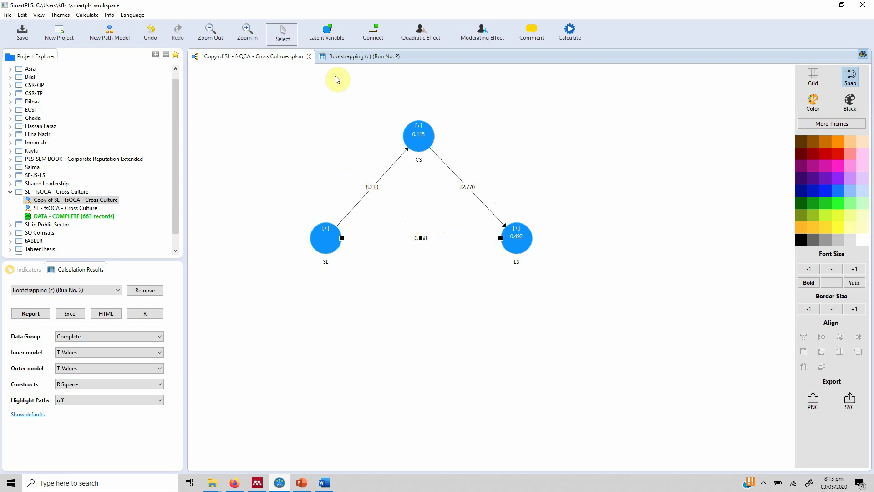
click(357, 61)
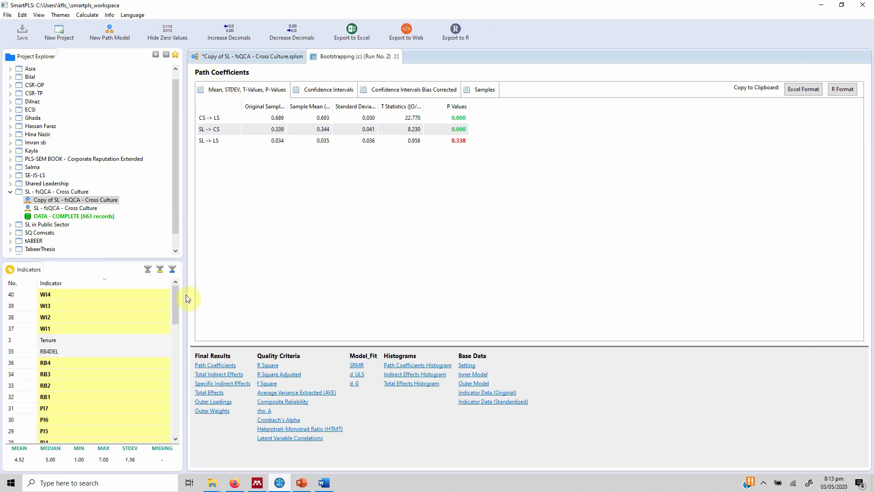
click(219, 365)
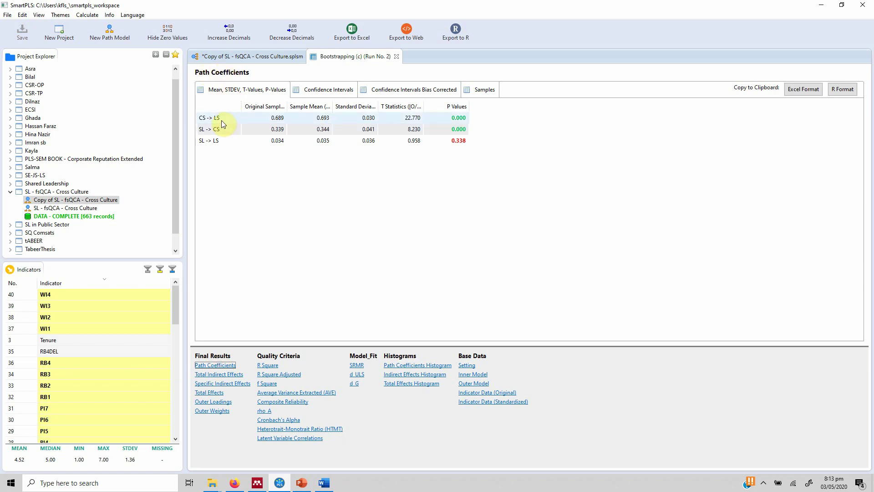
click(222, 146)
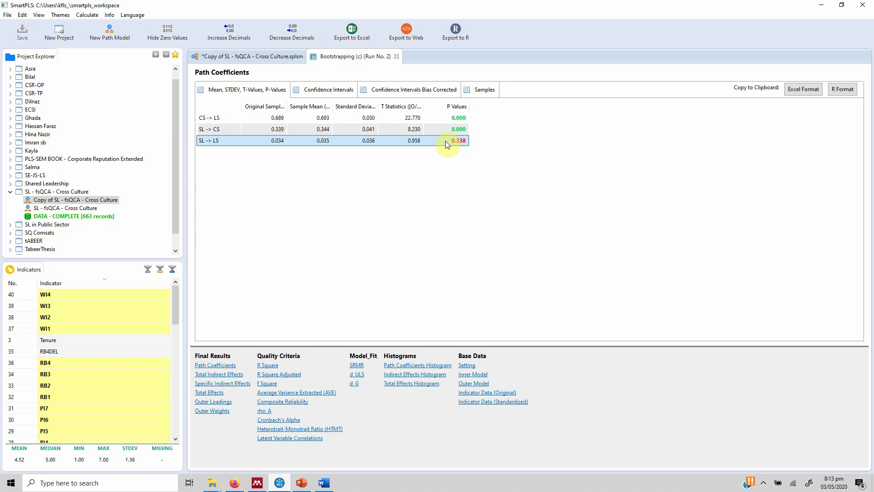
click(220, 131)
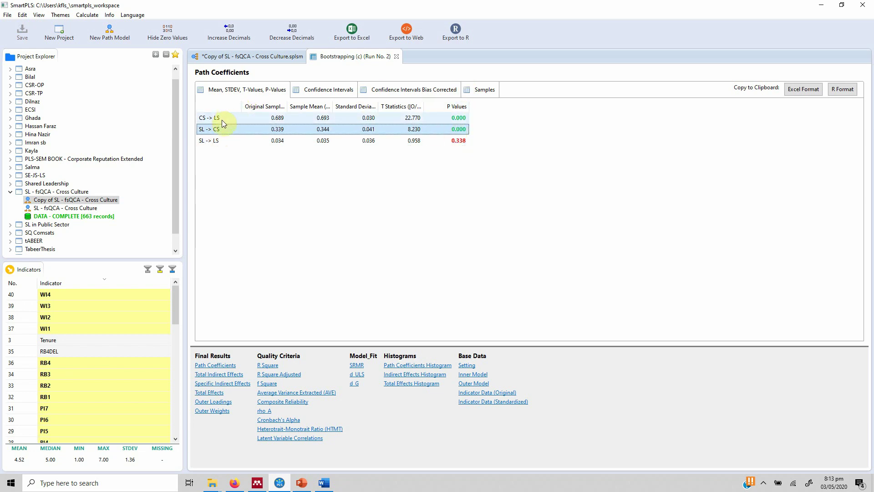
click(223, 120)
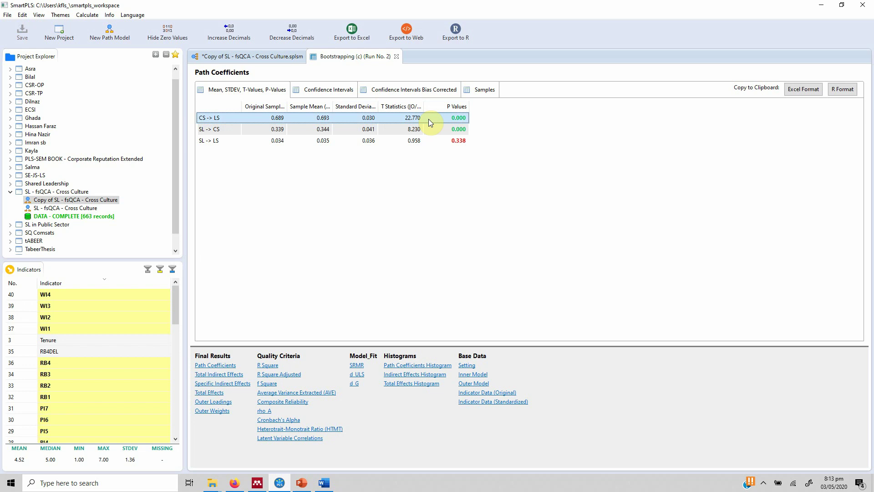
click(217, 143)
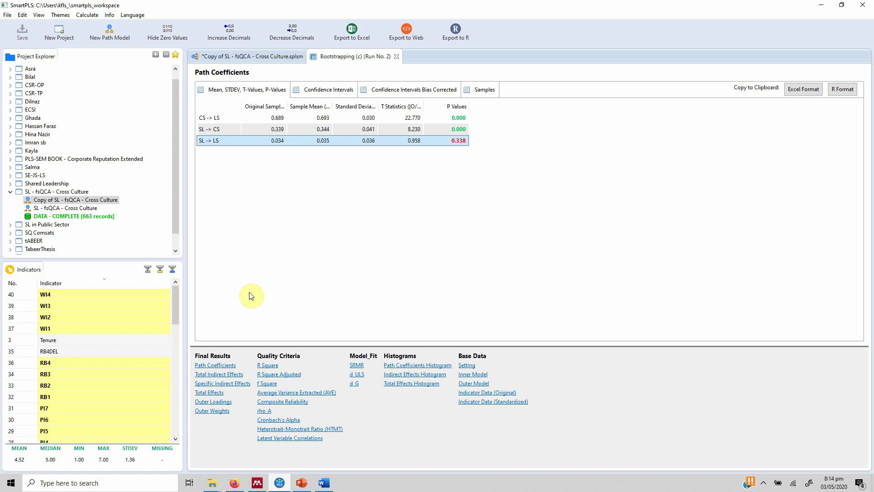
Show Total Effects and mark the SL -> LS row (T 6.650, p 0.000)
click(216, 396)
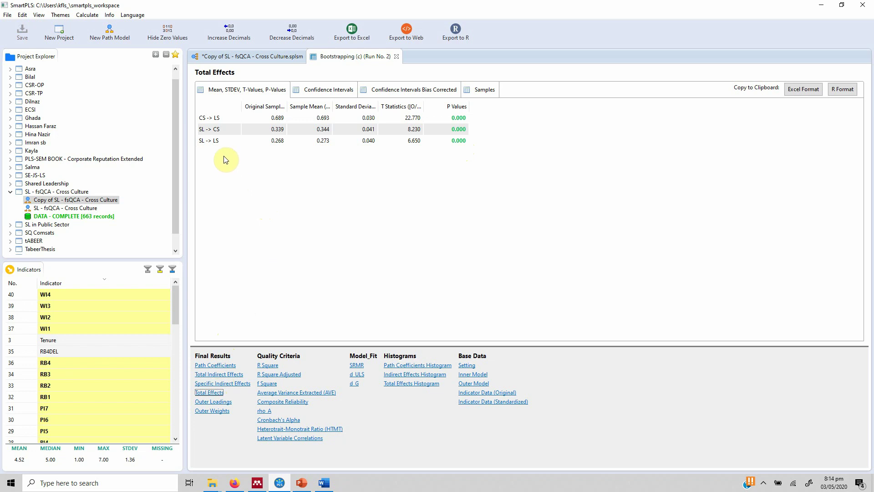
click(214, 141)
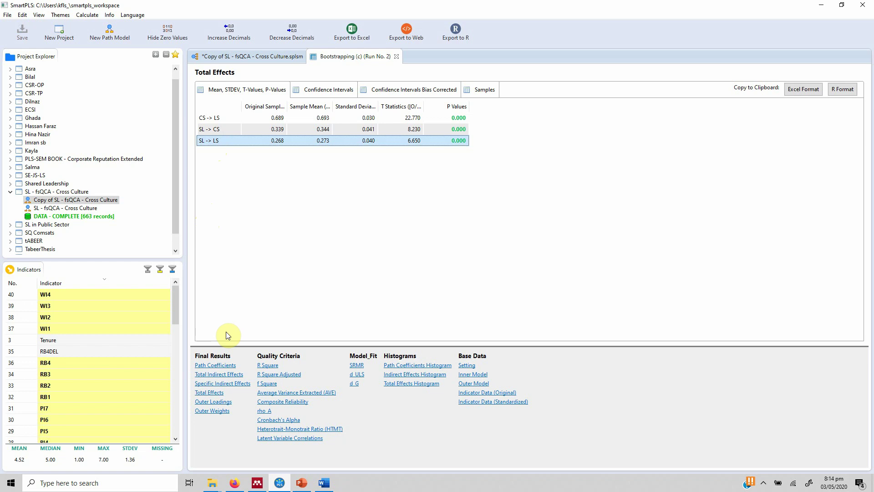
Show Specific Indirect Effects and mark SL -> CS -> LS (0.234, T 7.336, p 0.000)
click(228, 385)
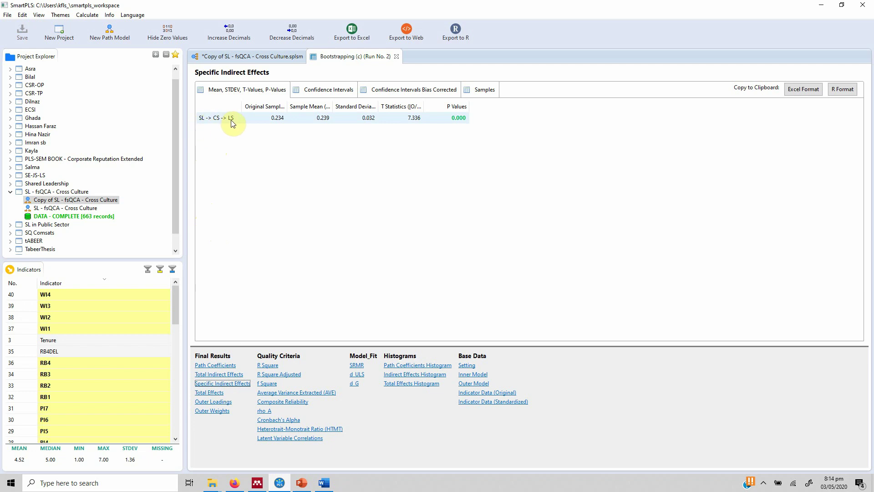
click(442, 117)
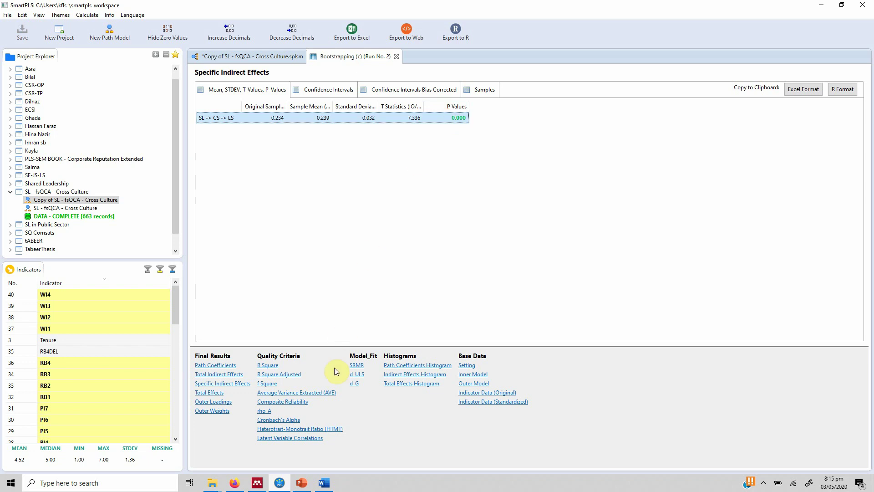
click(325, 483)
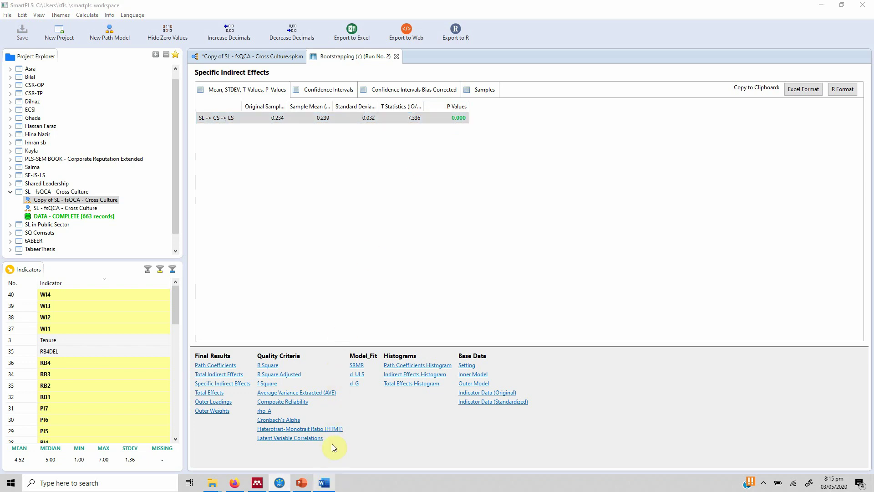
Bring the Word mediation report to the front and maximize its window
click(324, 482)
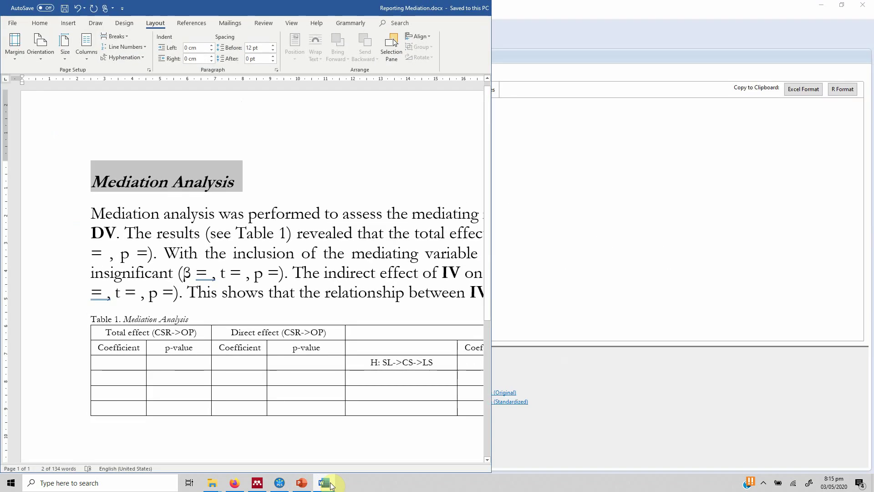
triple_click(92, 182)
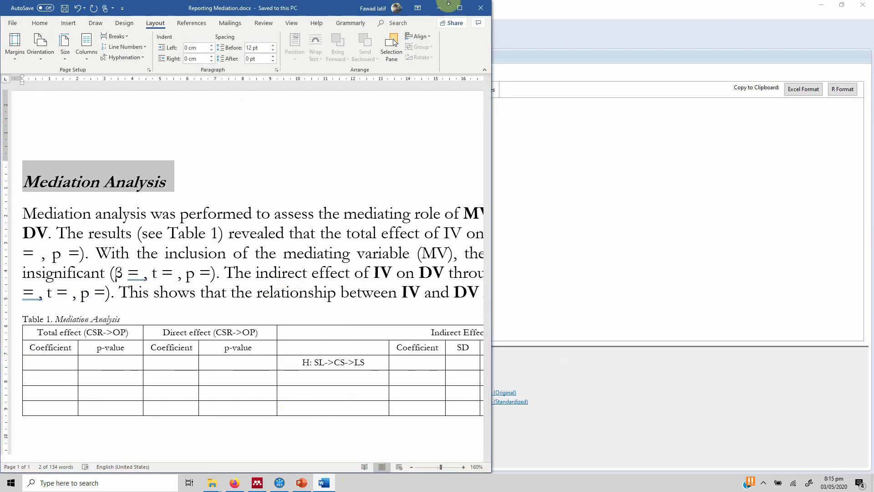
click(459, 8)
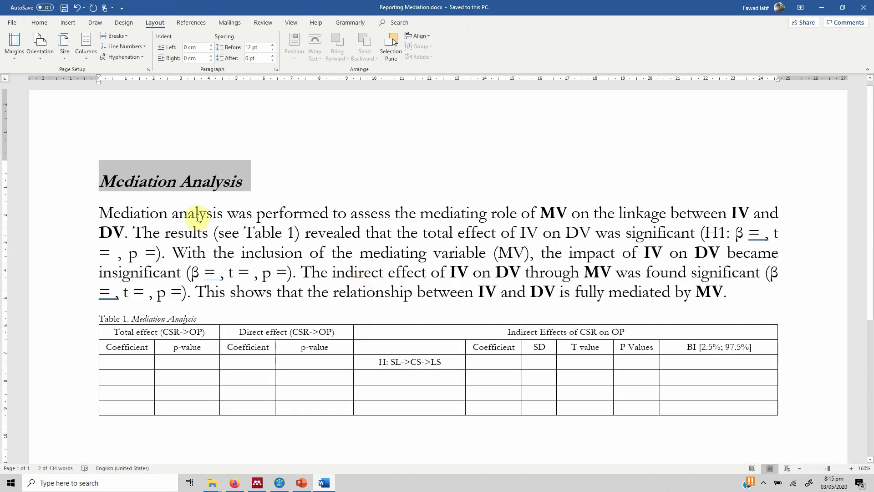
click(195, 213)
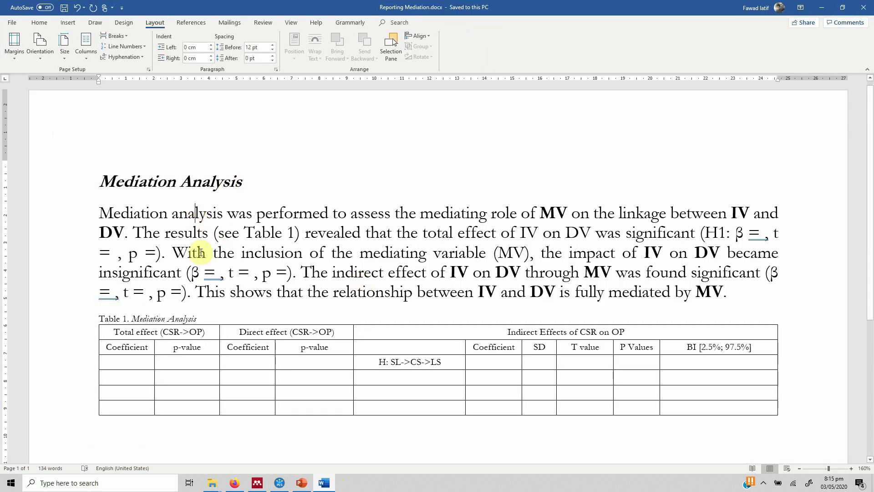
click(99, 213)
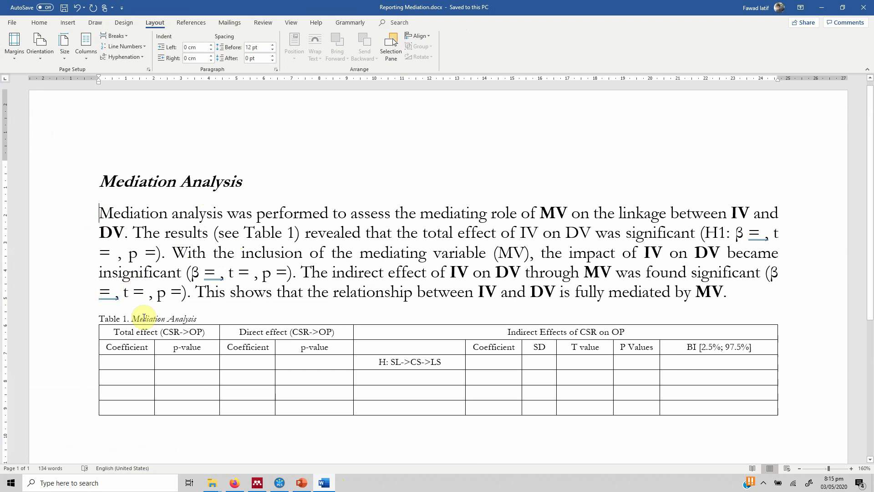
Change the Total effect header from CSR/OP to SL->LS
click(166, 332)
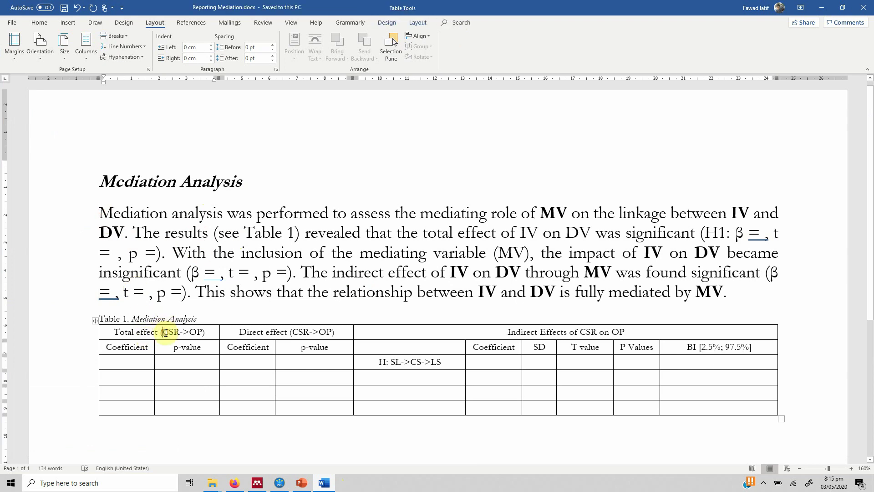
key(shift+Right)
key(shift+Right)
key(shift+Right)
text(SL)
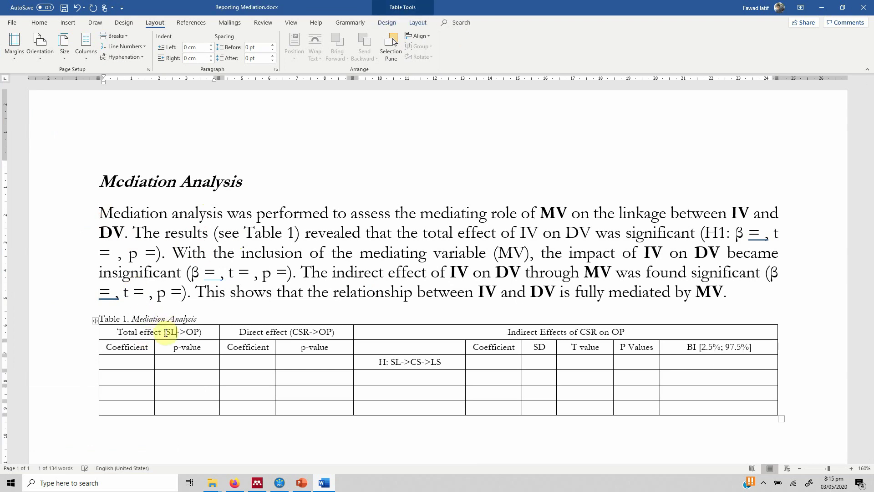
key(shift+Right)
key(shift+Right)
text(LS)
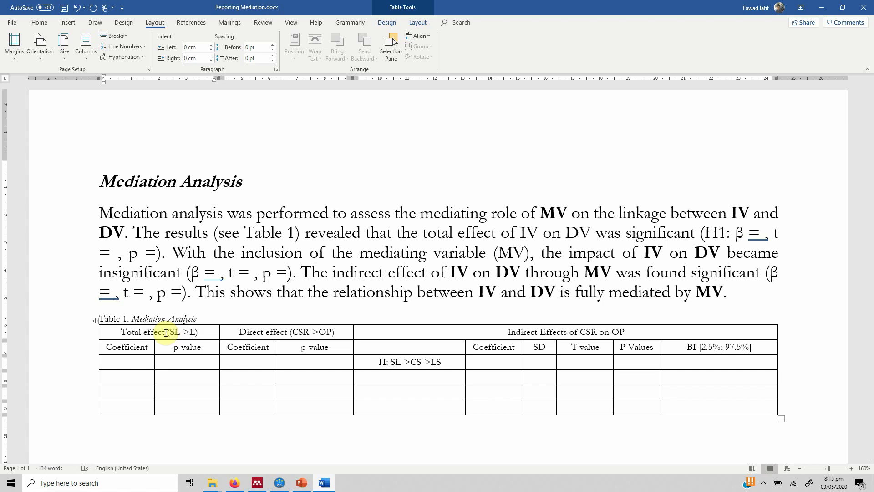
Change the Direct effect header from CSR/OP to SL->LS
key(Right)
key(Right)
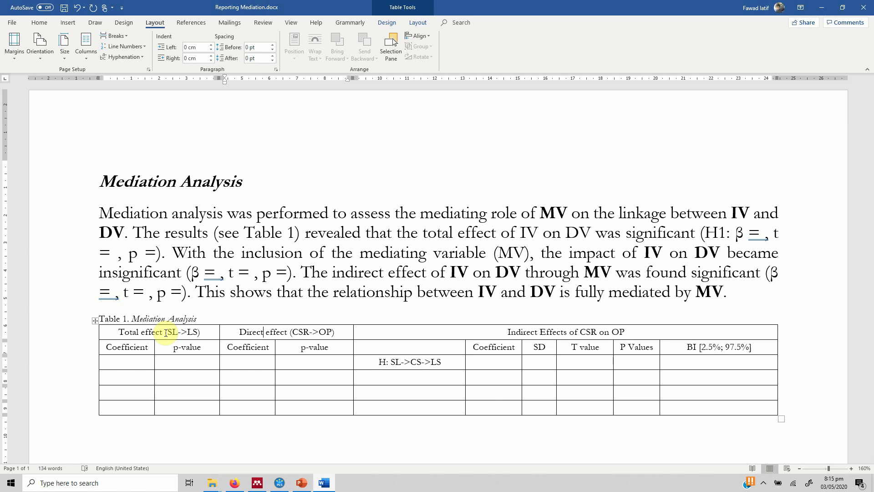
key(shift+Right)
key(shift+Right)
key(shift+Right)
text(SL)
key(Right)
key(Right)
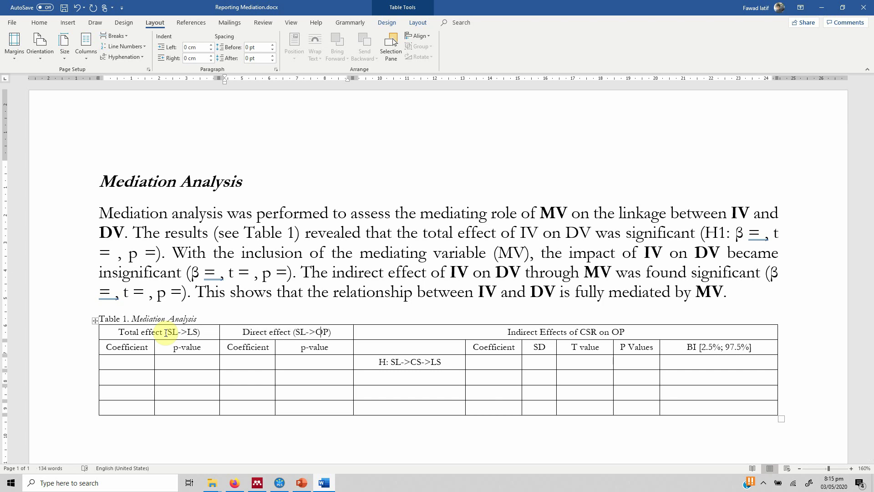
key(BackSpace)
key(BackSpace)
text(LS)
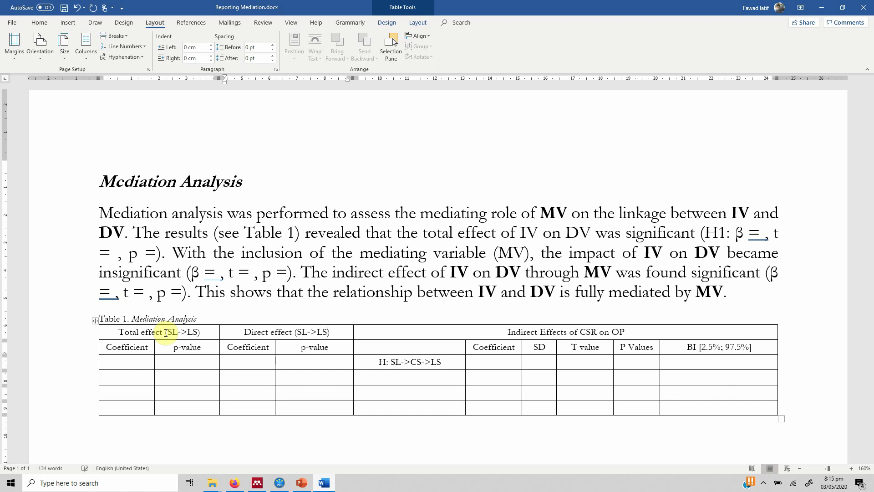
Change the Indirect Effects header to read Indirect Effects of SL on LS
click(586, 332)
key(shift+Right)
key(shift+Right)
key(shift+Right)
text(SL)
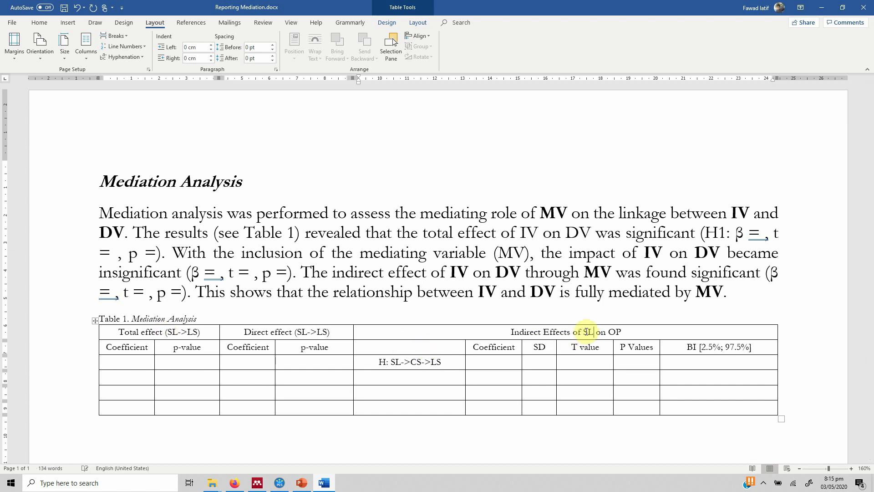
key(Right)
key(Right)
key(Right)
key(shift+Right)
key(shift+Right)
text(LS)
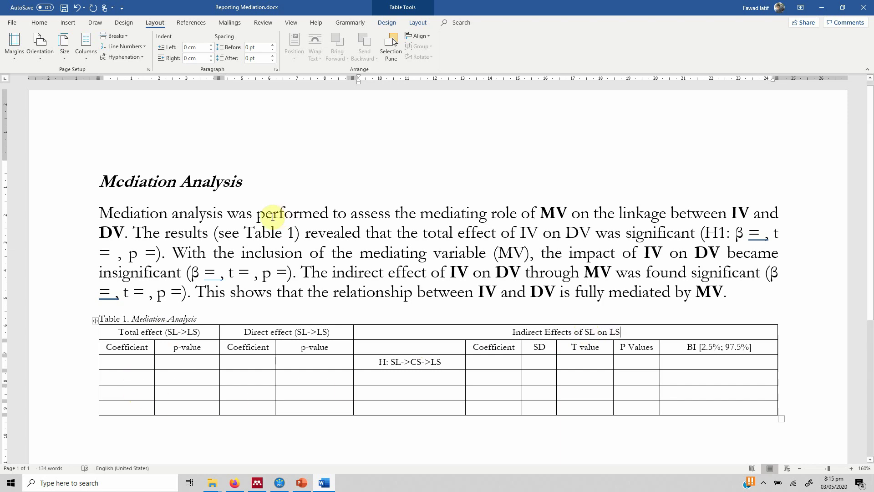
Replace MV, IV and DV in the opening sentence with CS, SL and LS
click(102, 213)
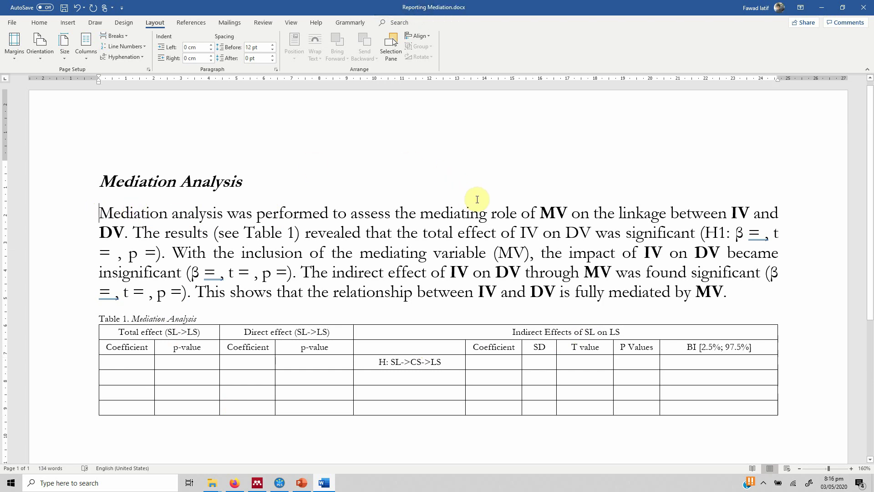
double_click(541, 216)
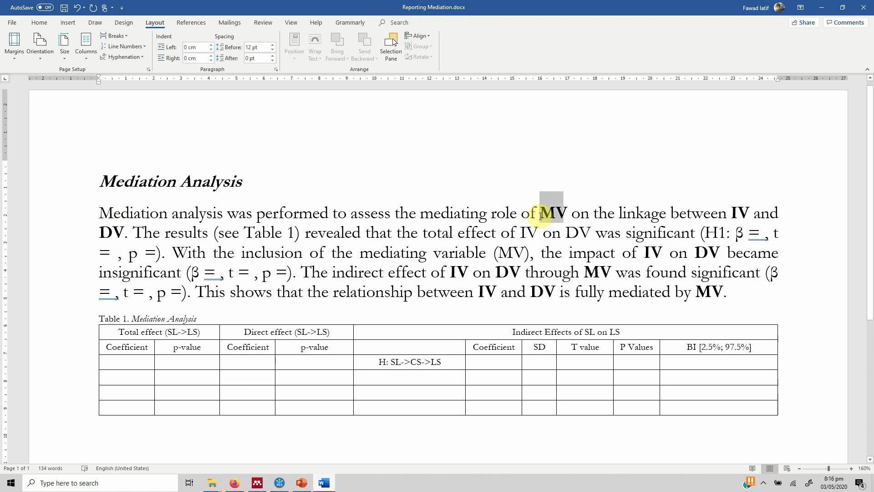
text(CS)
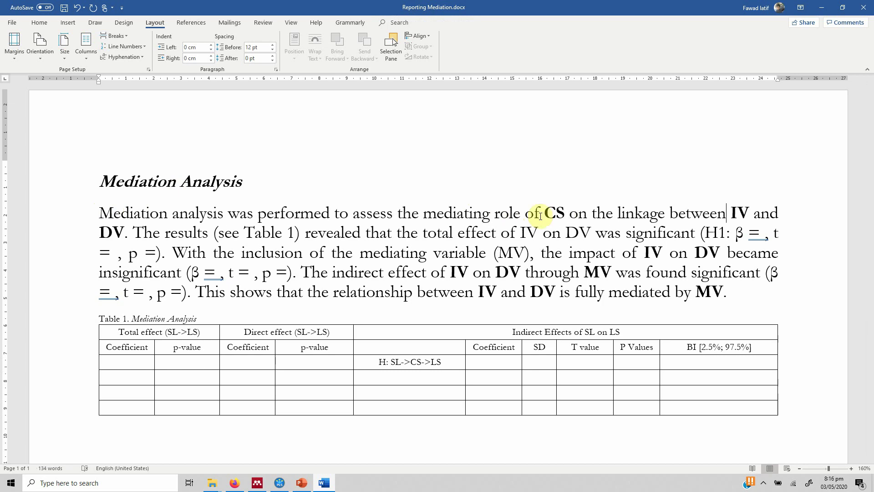
key(Right)
key(shift+Right)
key(shift+Right)
text(SL)
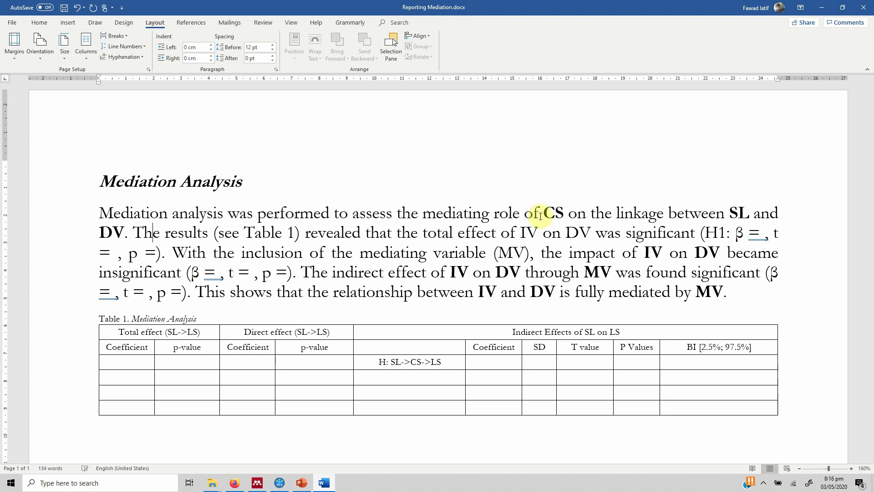
key(Left)
key(shift+Left)
key(shift+Left)
text(LS)
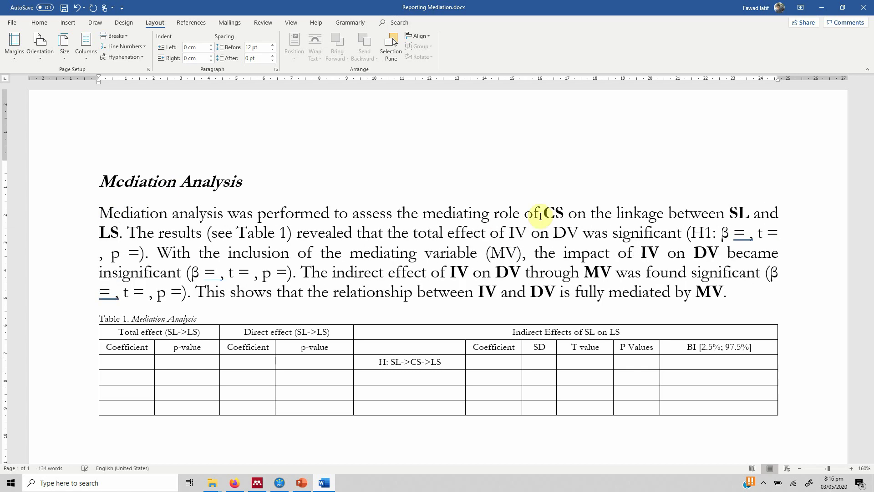